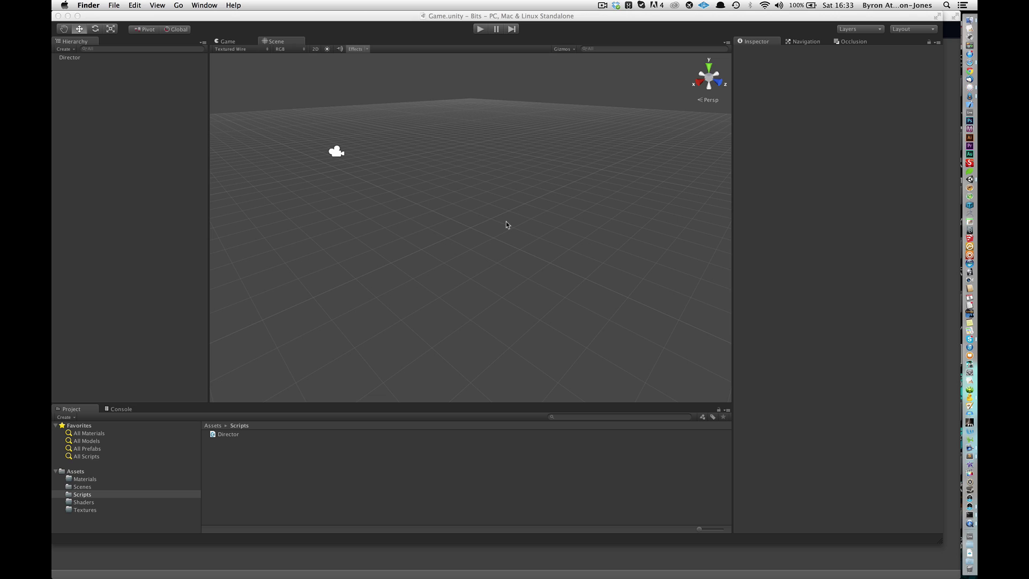
Create a default C# script named Test in Scripts and view it in TextEdit.
right_click(94, 500)
mouse_move(113, 436)
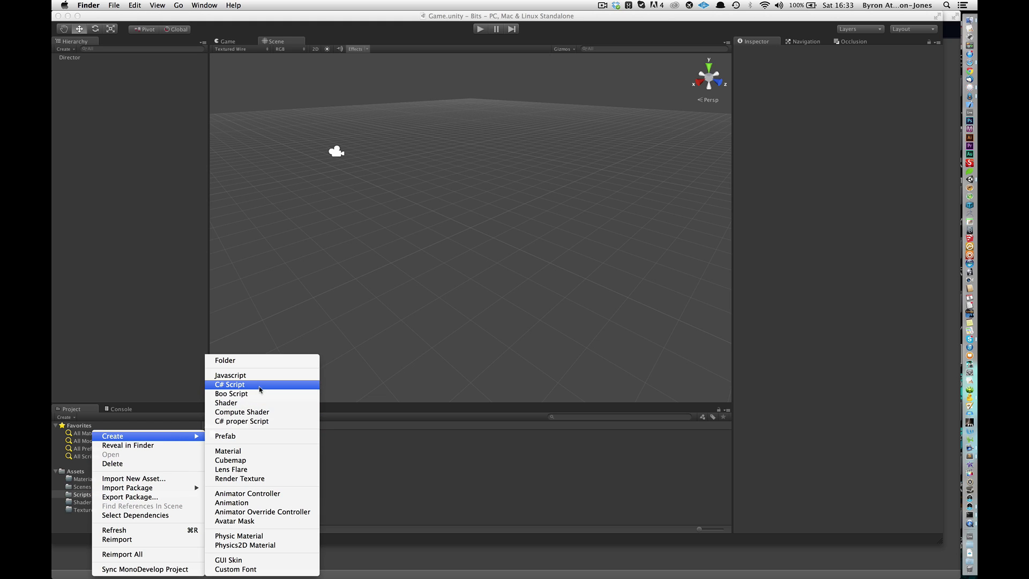
click(259, 386)
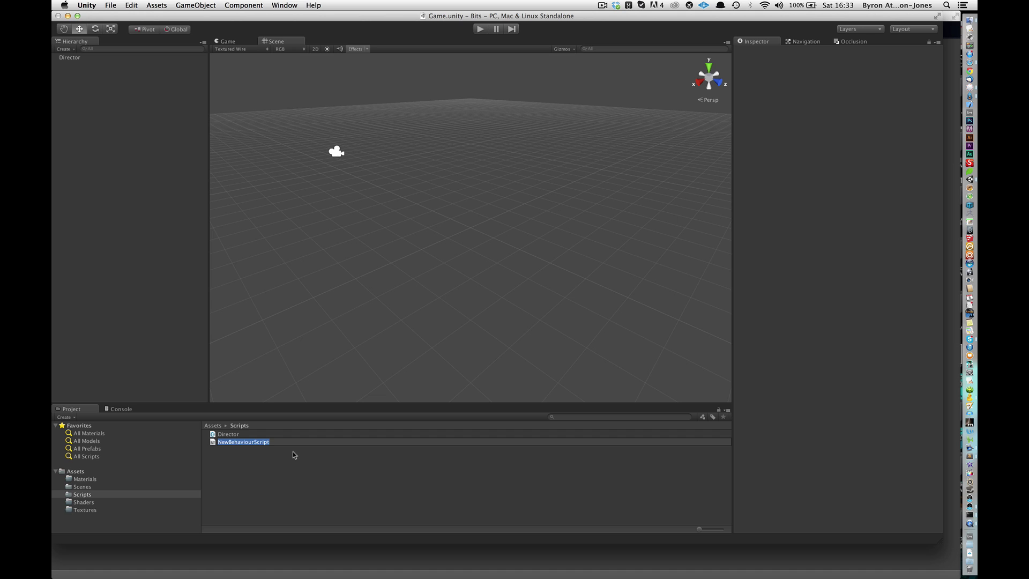
text(Test)
key(Return)
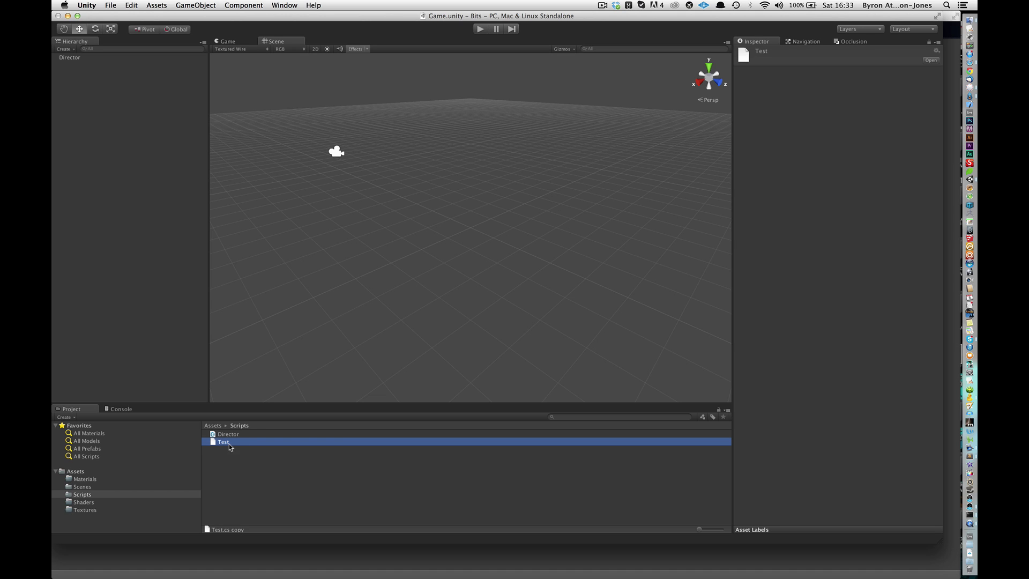
double_click(215, 442)
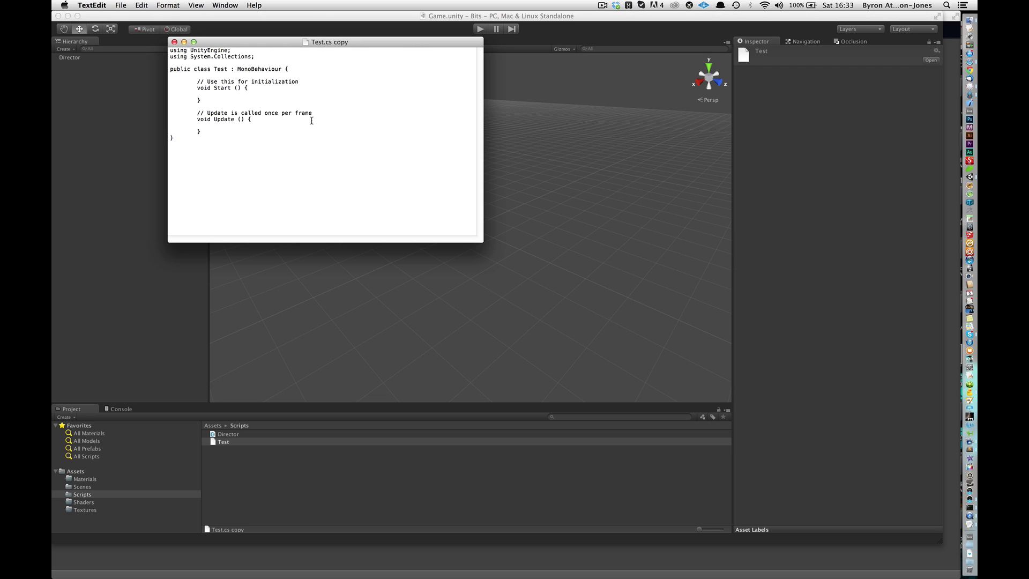
click(175, 43)
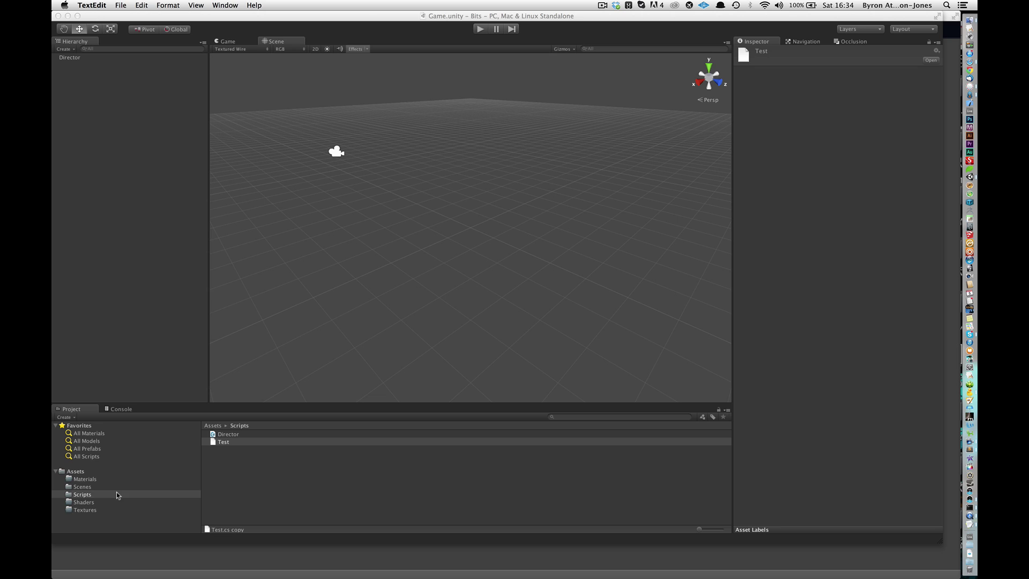
Create Test2 from the C# proper Script template, open it in Sublime Text, then open Finder.
right_click(89, 497)
mouse_move(110, 435)
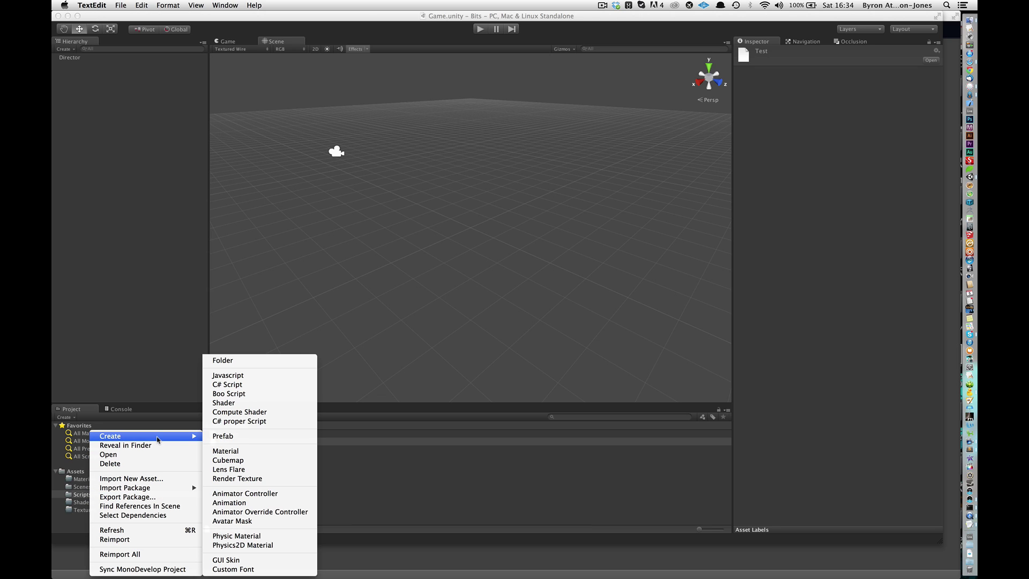
click(252, 421)
text(Test)
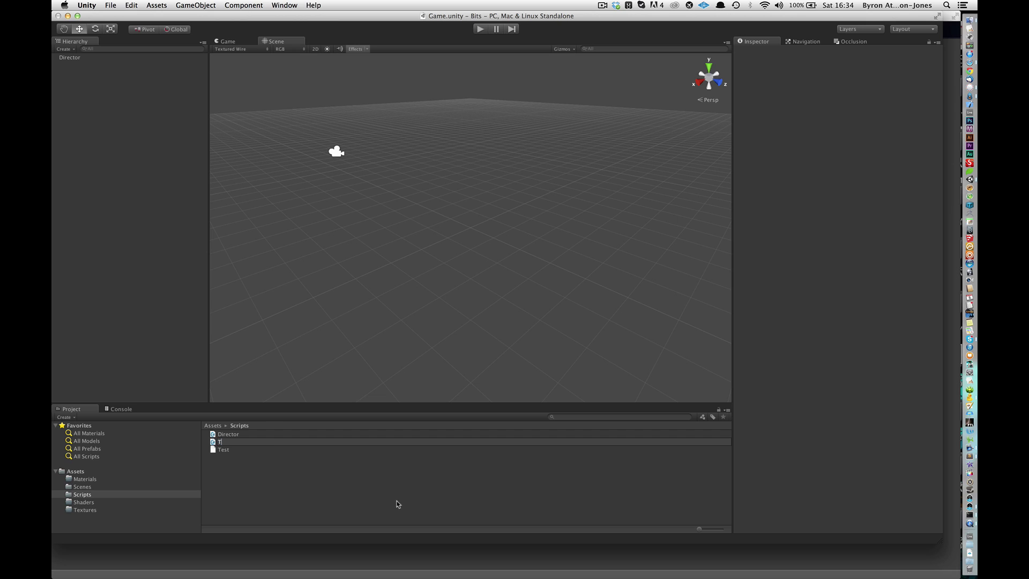
text(2)
key(Return)
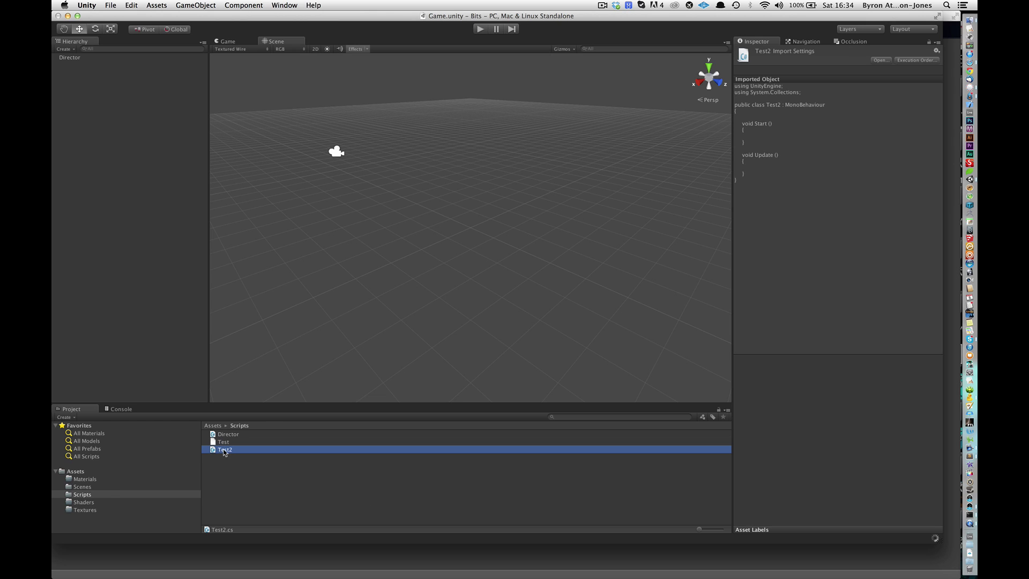
double_click(225, 451)
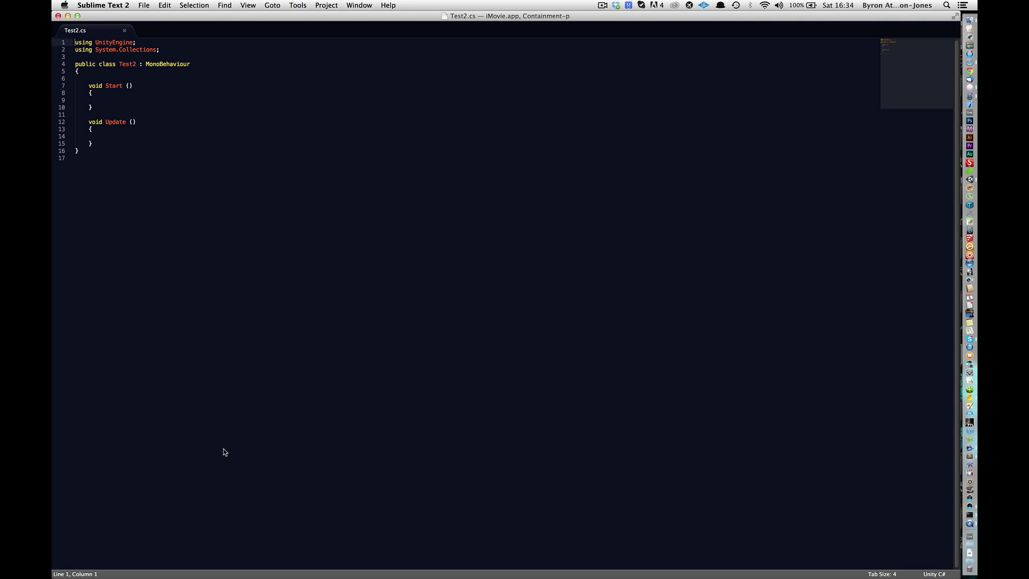
click(969, 19)
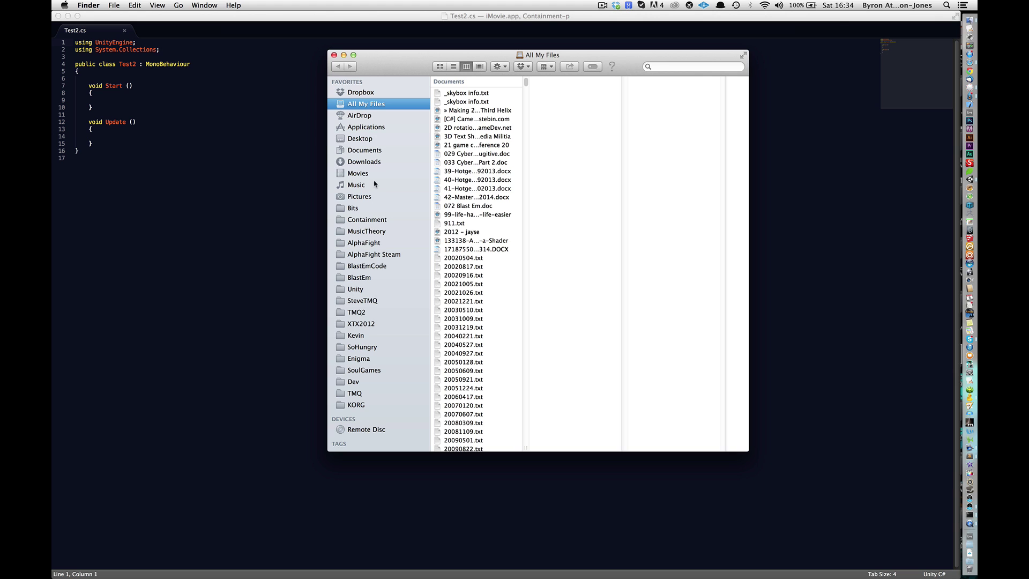
Browse Applications > Unity, show the Unity app's package contents, and open Contents > Resources.
click(375, 128)
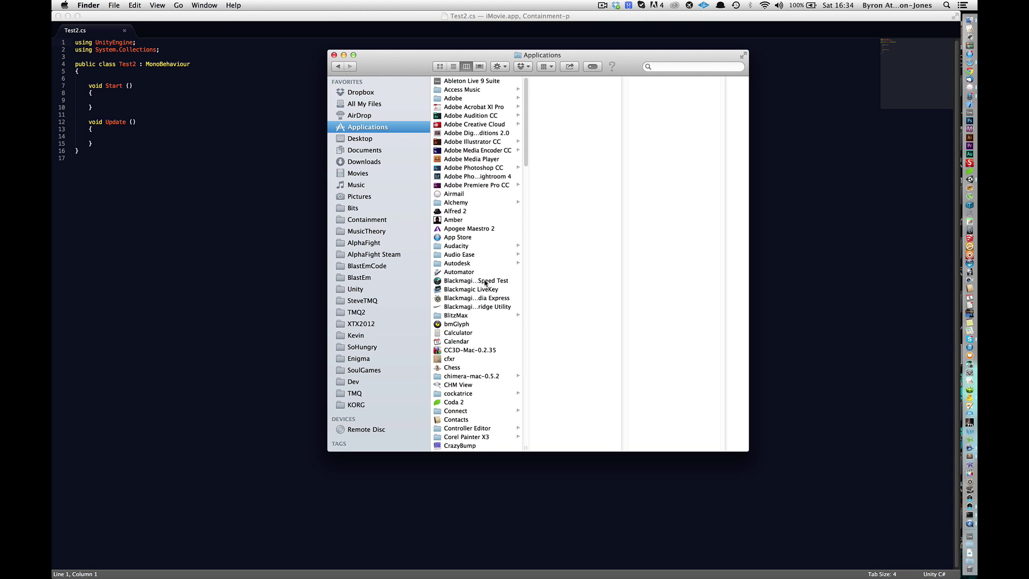
scroll(489, 322, down, 10)
scroll(489, 332, down, 10)
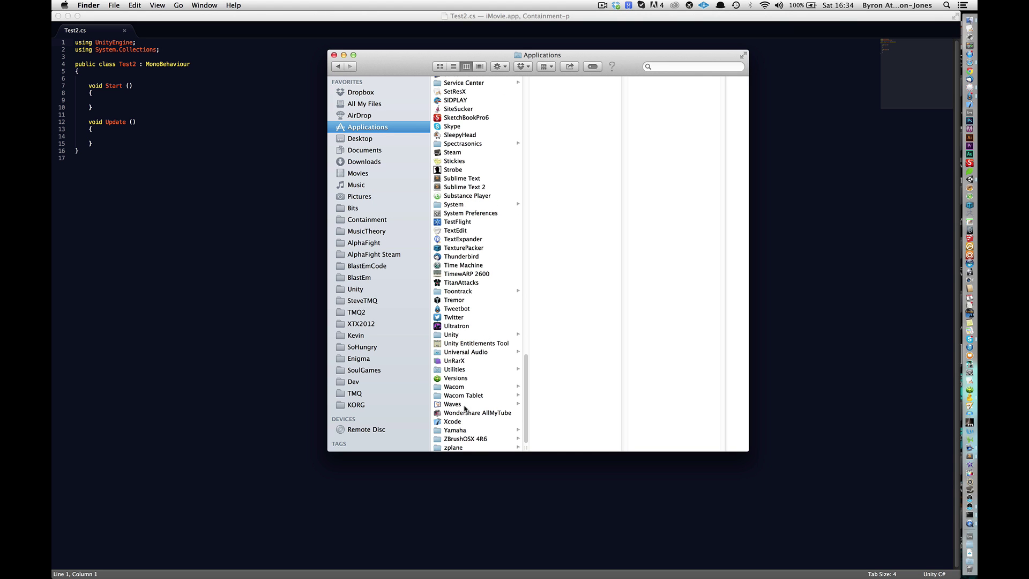
scroll(473, 304, up, 2)
scroll(474, 304, down, 2)
click(462, 336)
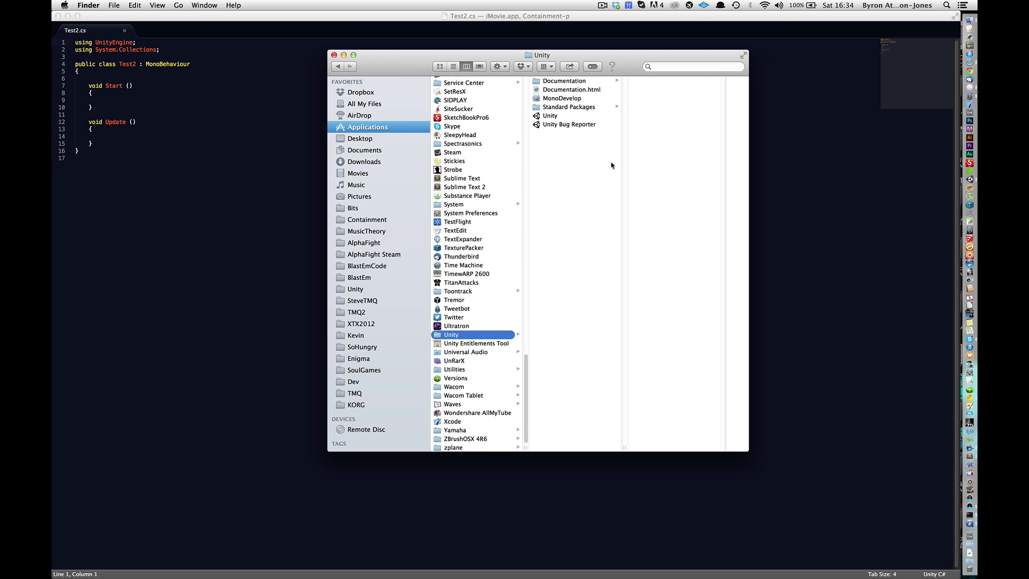
click(557, 116)
right_click(555, 115)
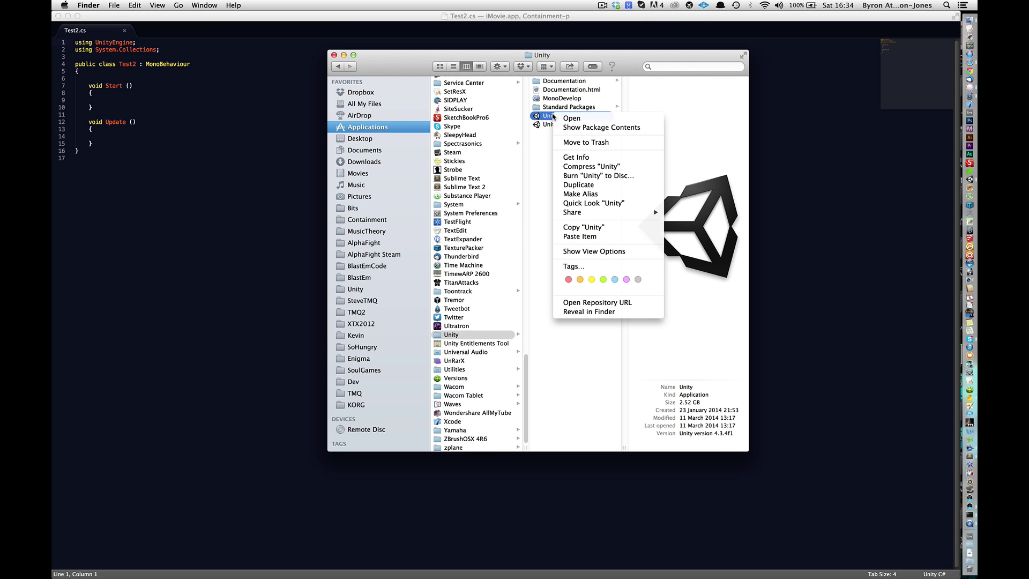
click(602, 131)
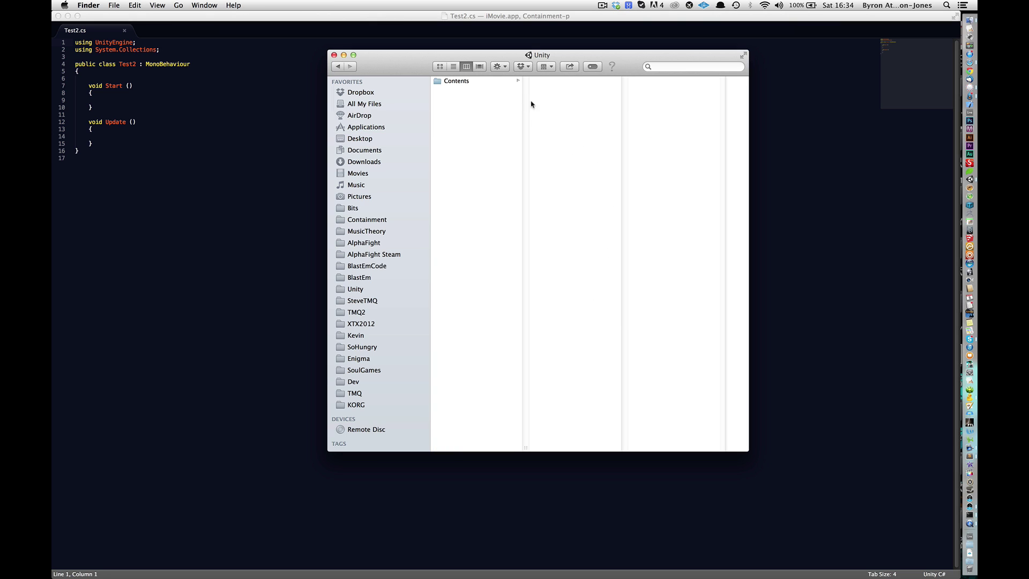
click(477, 83)
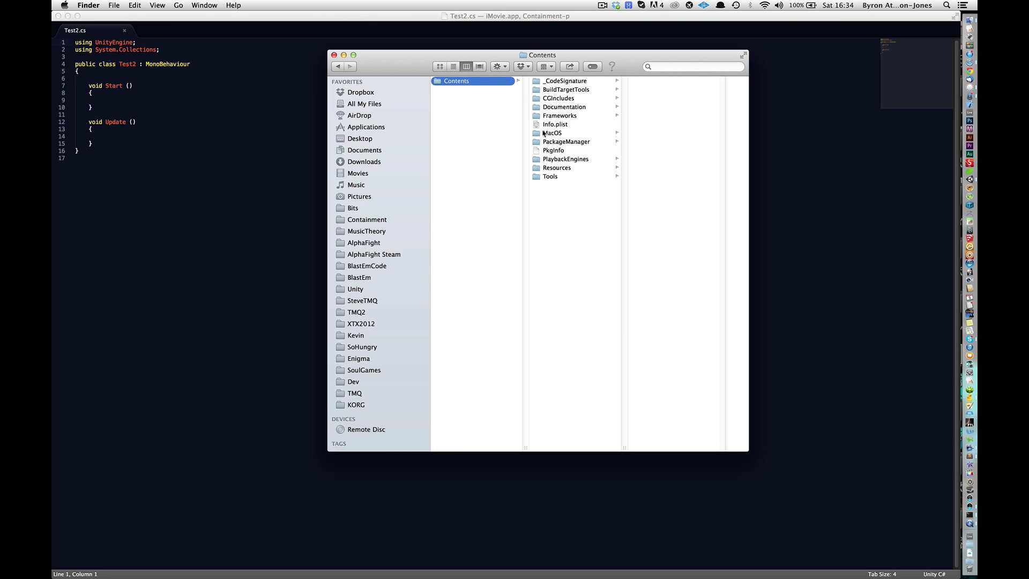
click(570, 168)
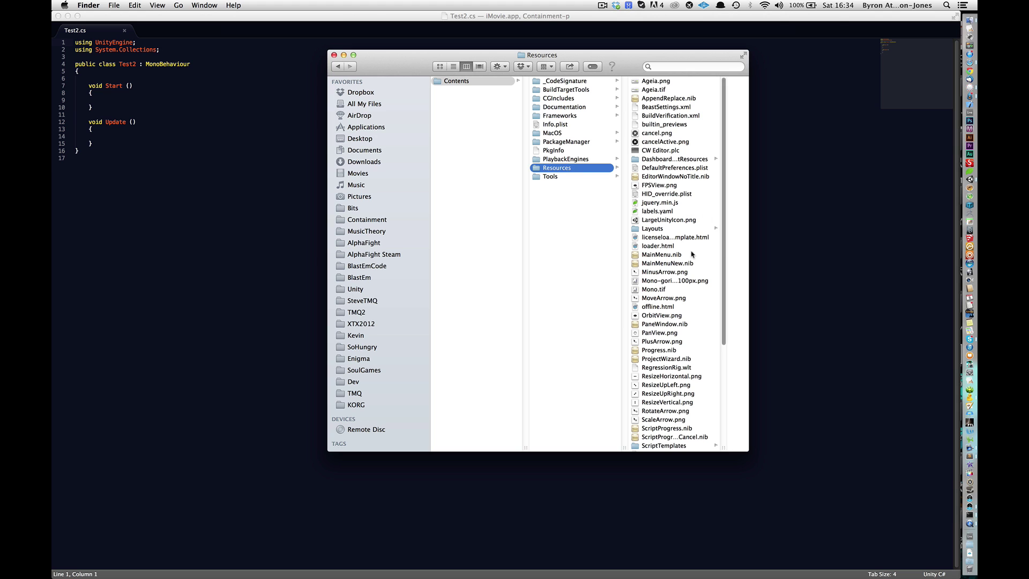
scroll(696, 387, down, 2)
Open ScriptTemplates and move and enlarge the Finder window to show full file names.
click(686, 430)
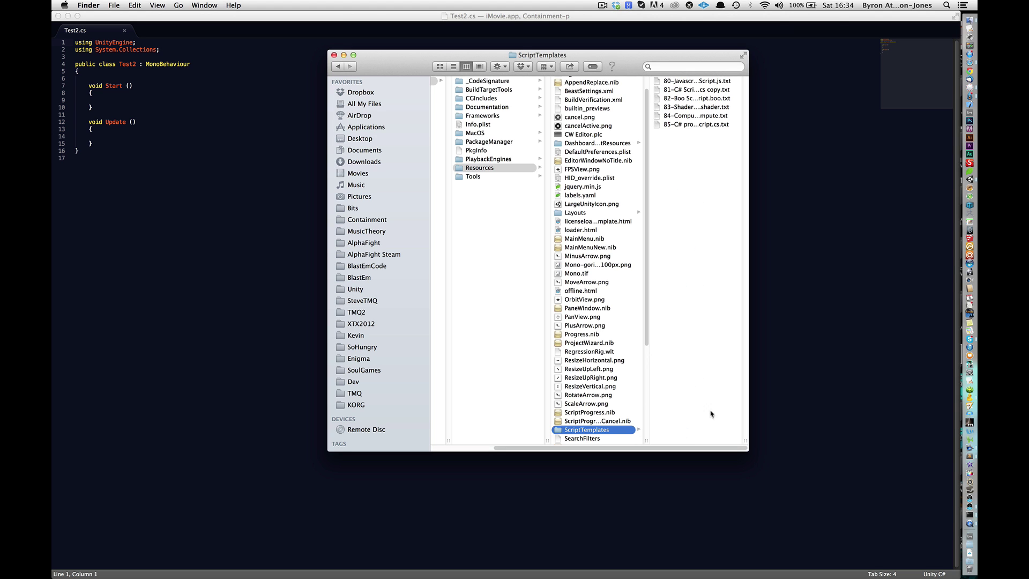
drag(702, 62, 378, 53)
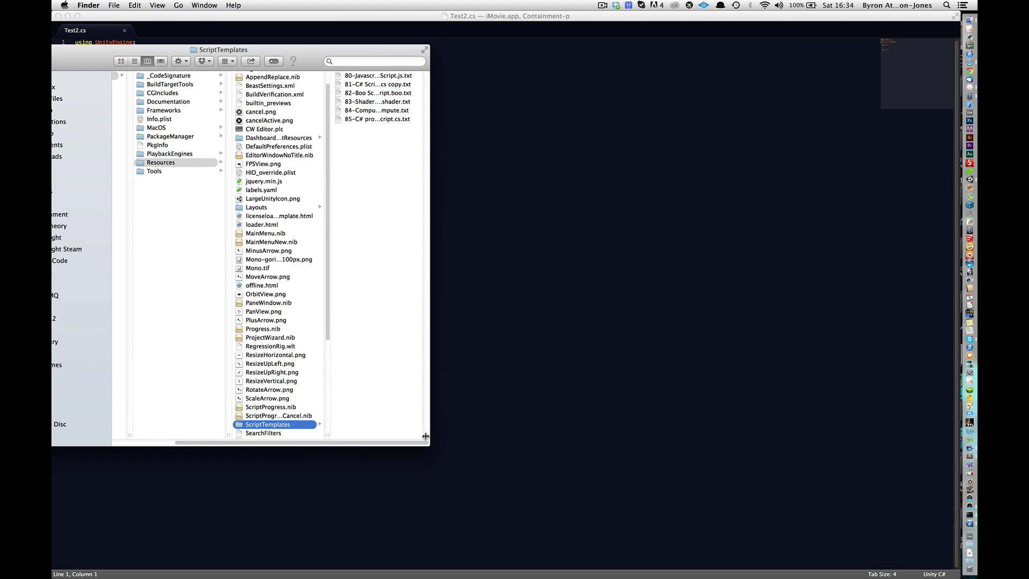
mouse_move(426, 441)
mouse_down()
mouse_move(680, 563)
mouse_move(672, 546)
mouse_up()
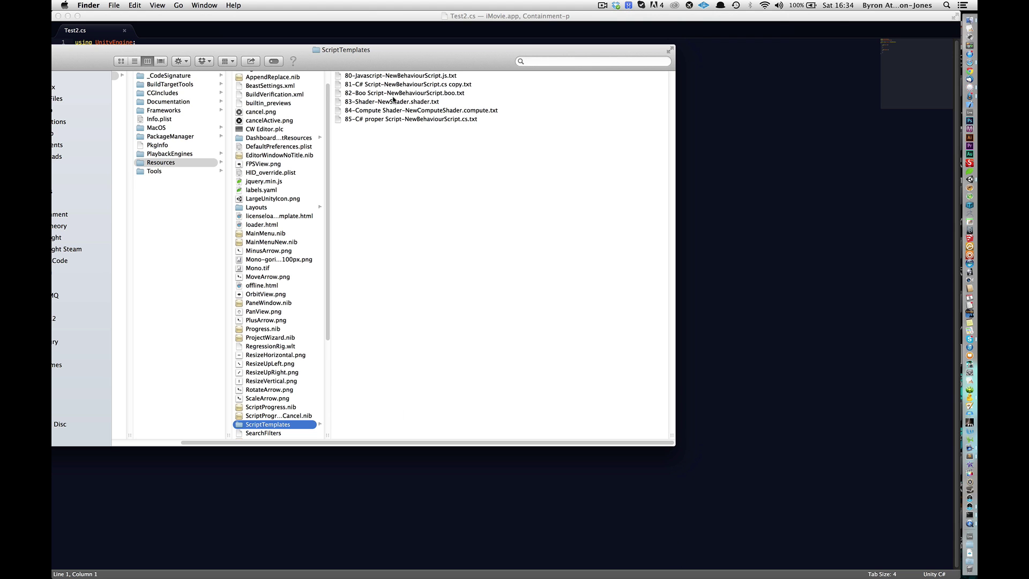
Preview the C# Script copy template and adjust the Finder width and column divider.
click(382, 84)
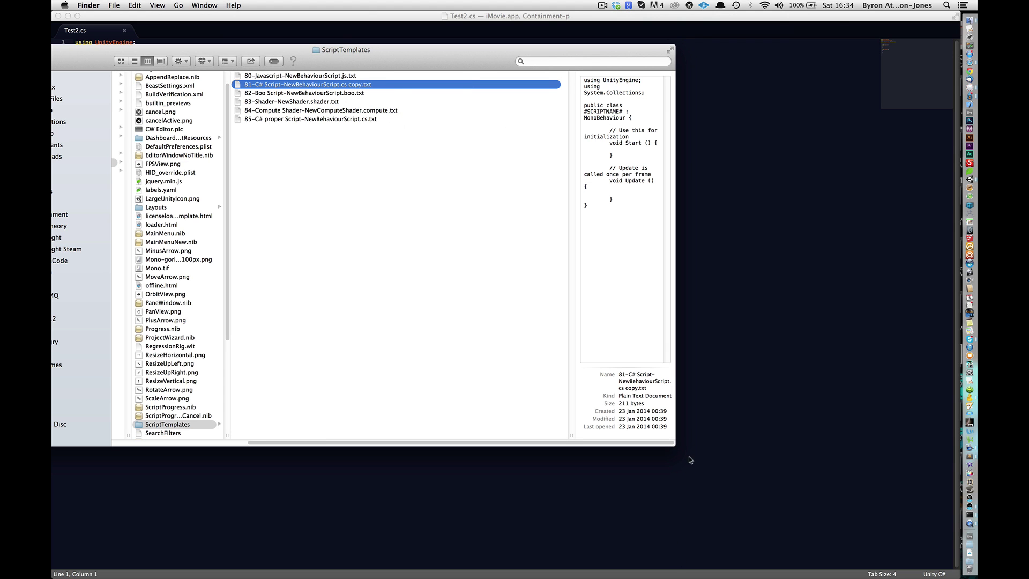
drag(676, 439, 833, 443)
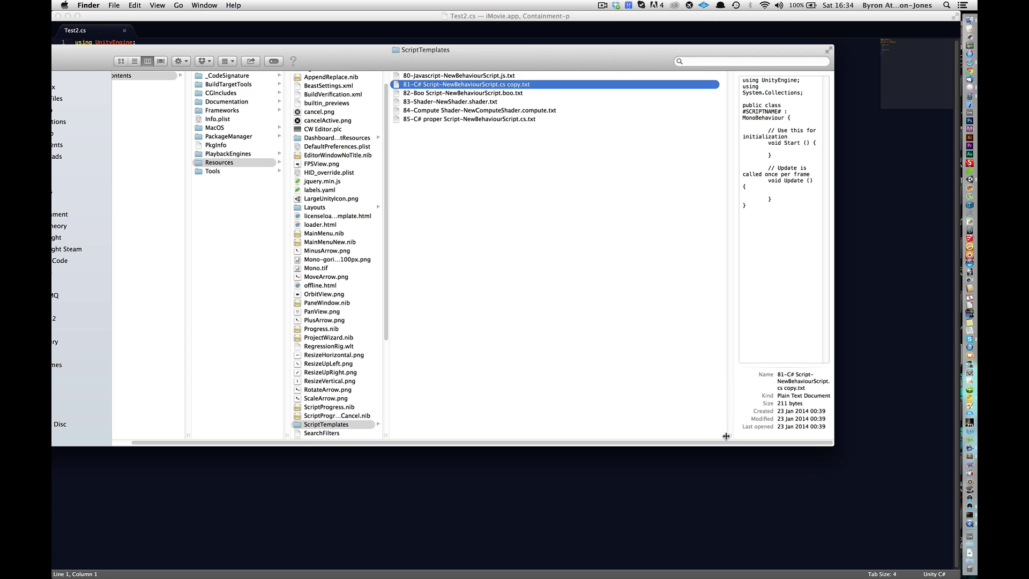
drag(729, 435, 560, 435)
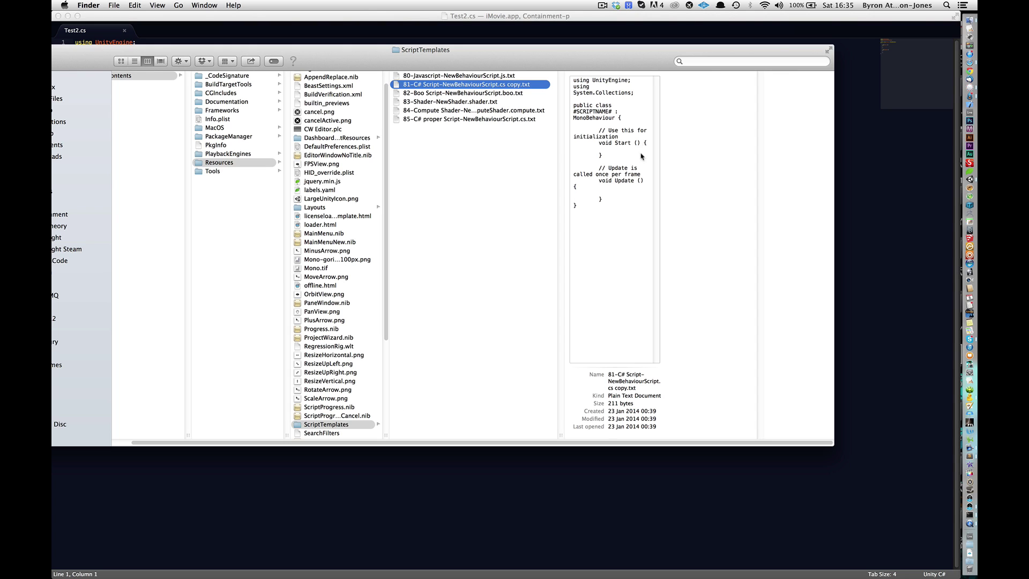
click(425, 120)
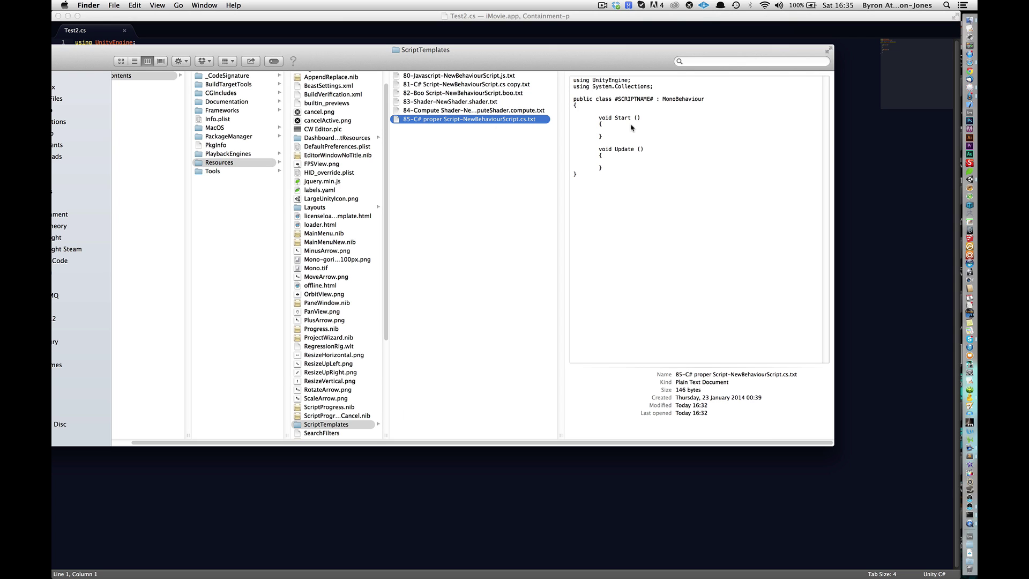